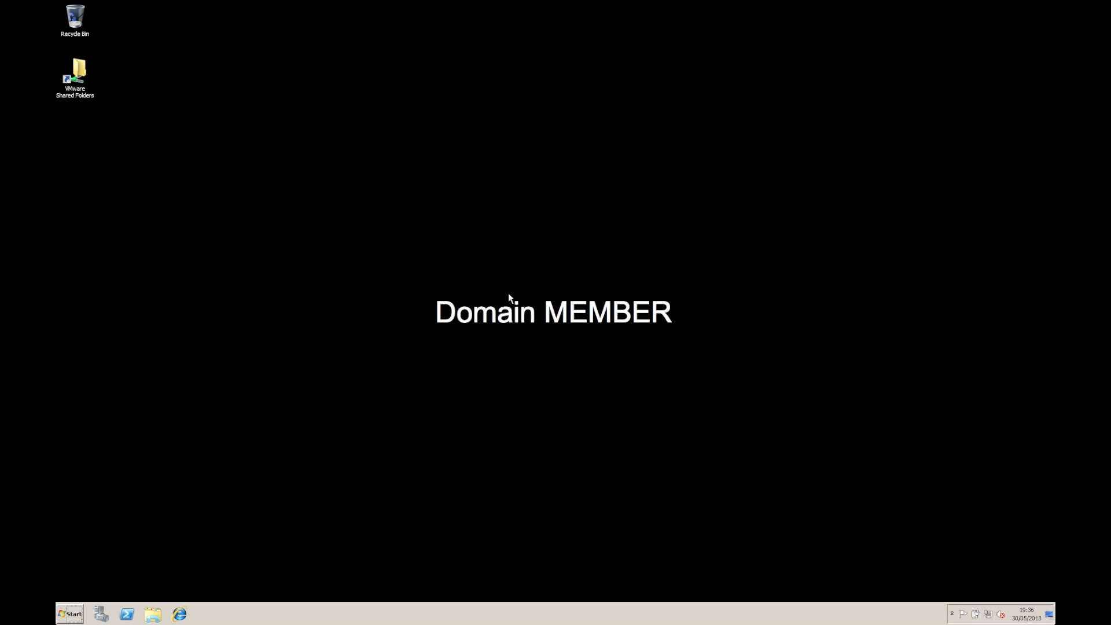
Start the Lync Server 2013 setup from DVD drive D: and agree to install the Visual C++ 2012 x64 Minimum Runtime
click(147, 618)
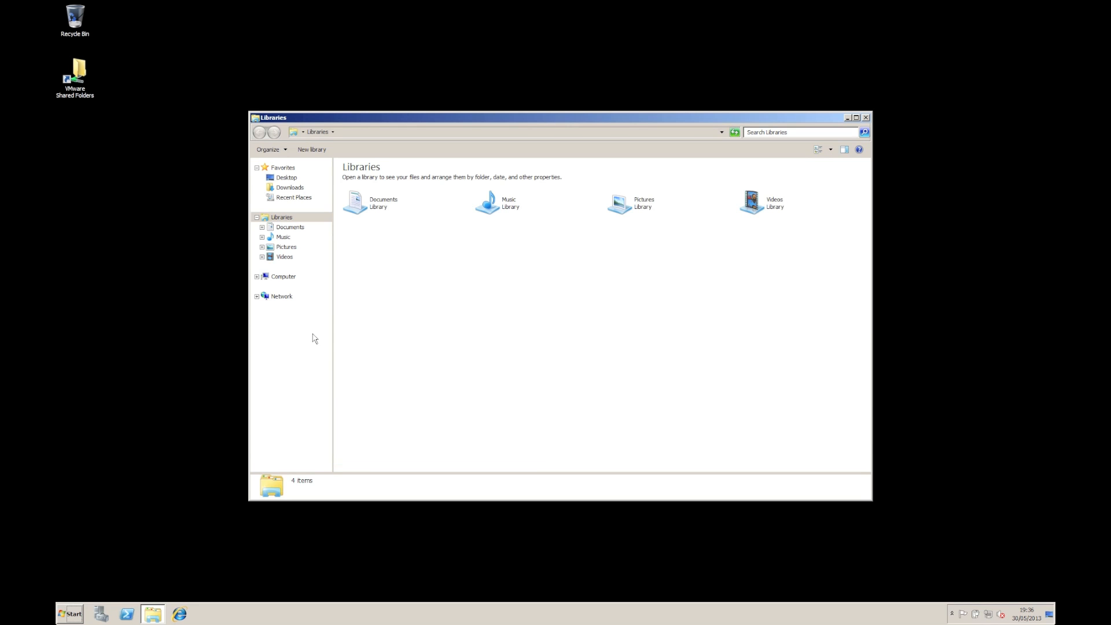
click(281, 277)
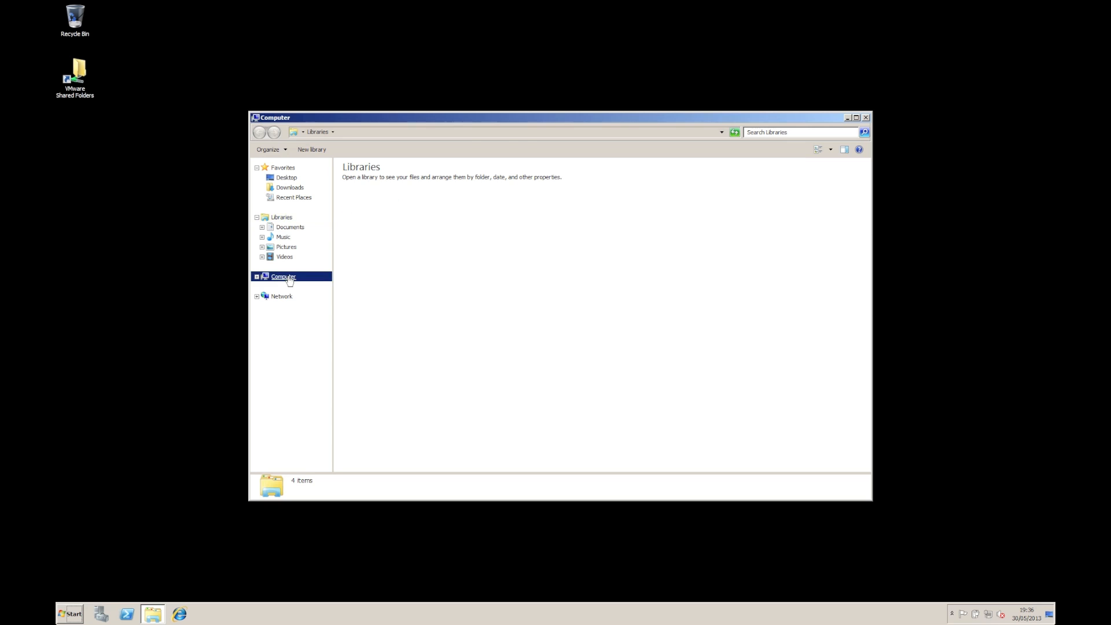
double_click(499, 219)
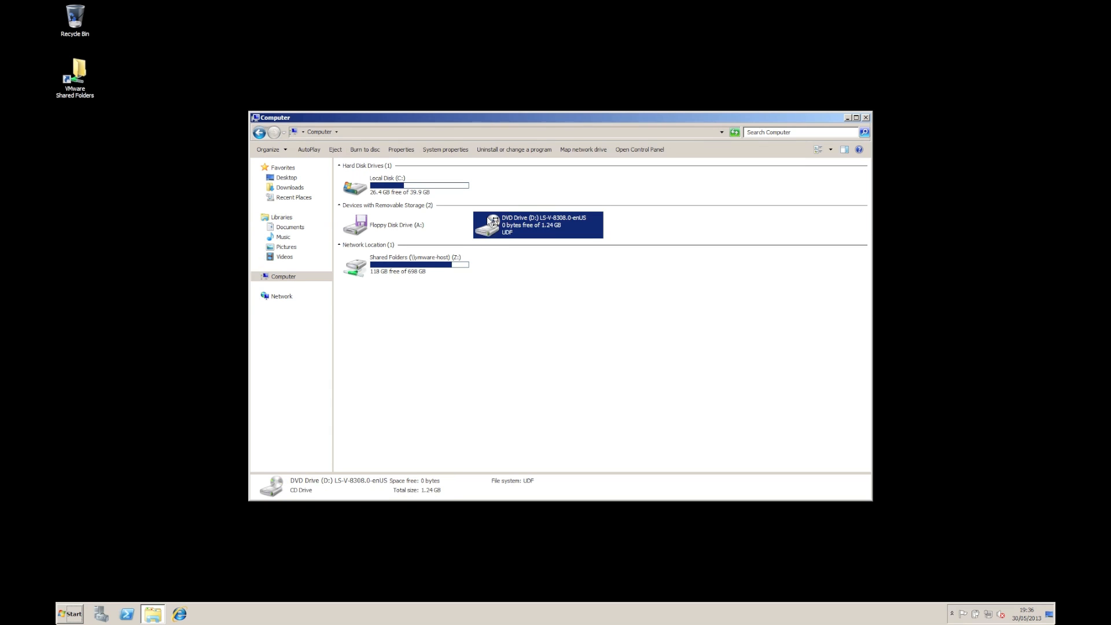
click(866, 118)
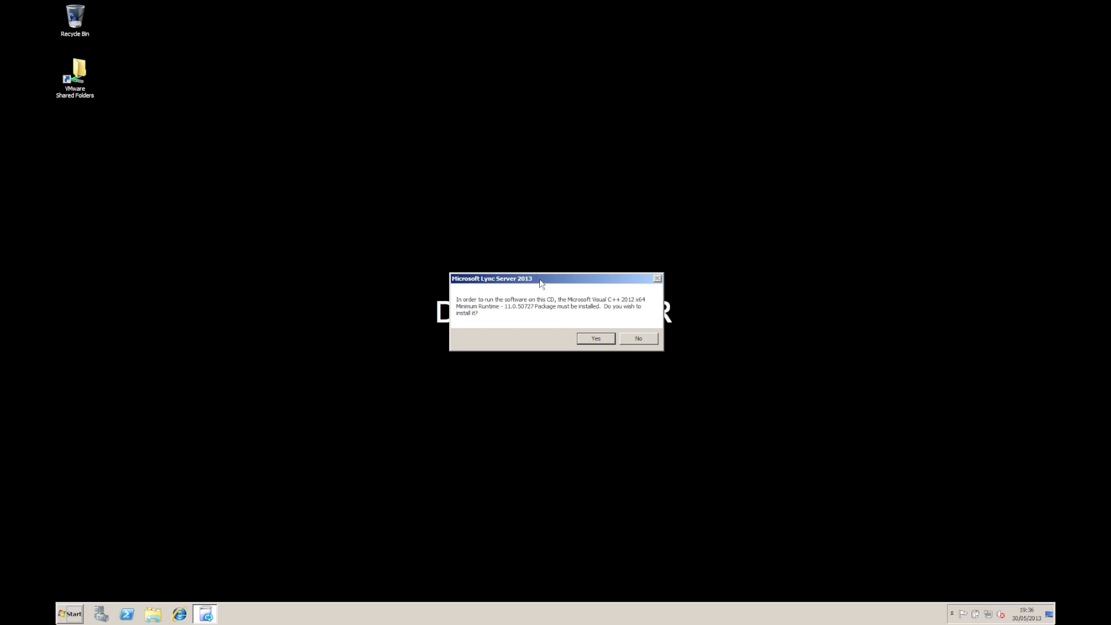
drag(541, 283, 537, 229)
click(592, 286)
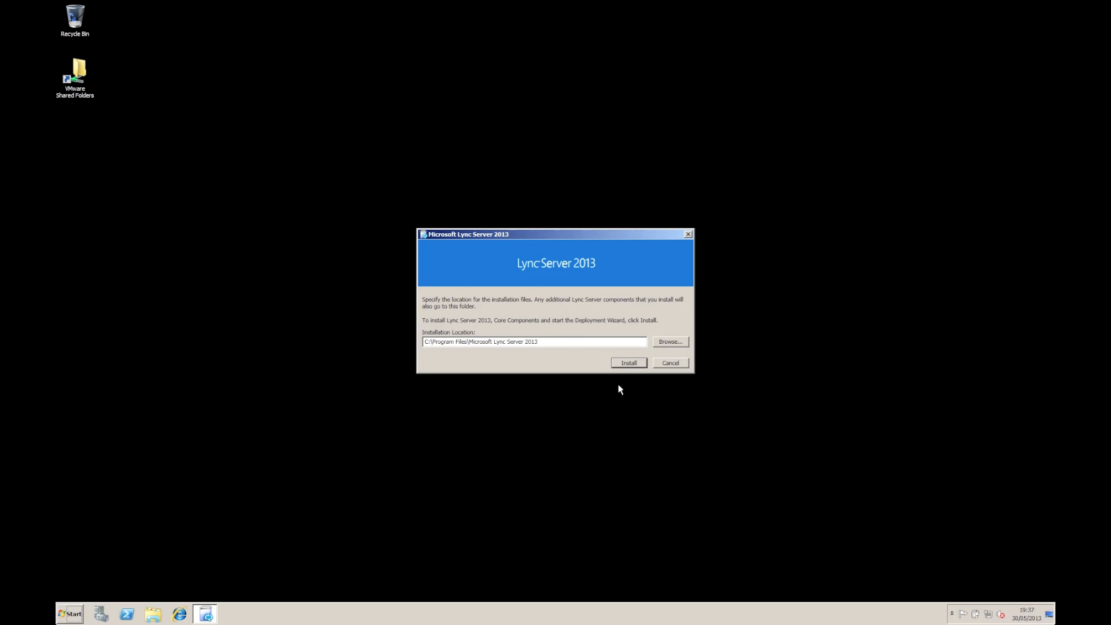
Install the Lync Server 2013 core components in C:\Program Files\Microsoft Lync Server 2013, accepting the license terms
click(620, 365)
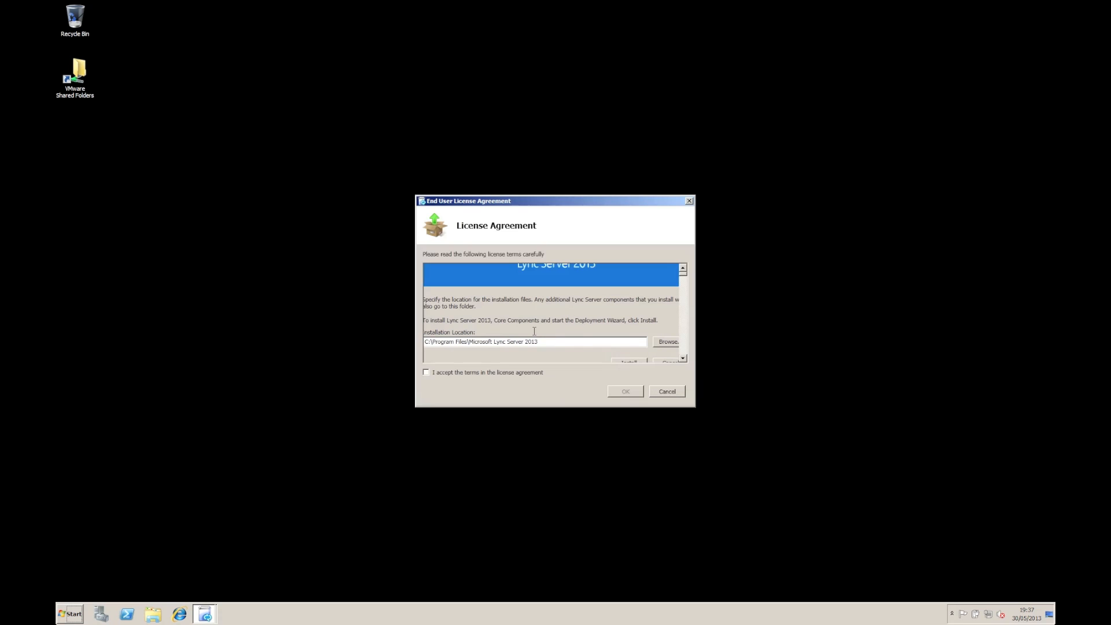
click(487, 371)
click(625, 391)
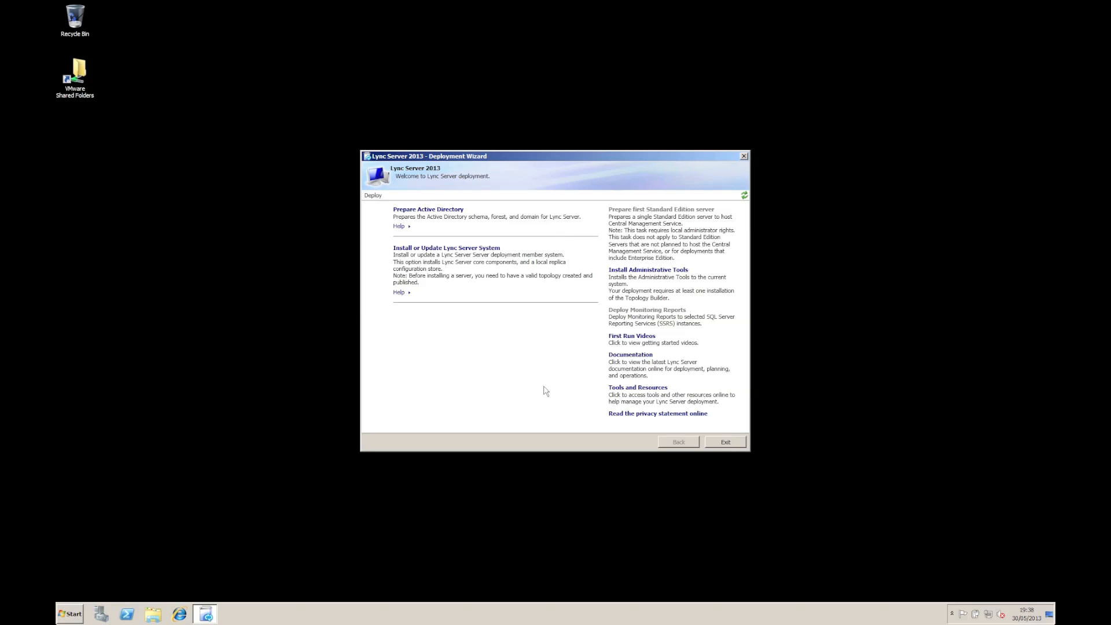
Review the Prepare Schema prerequisites under Prepare Active Directory and run the schema preparation
click(405, 210)
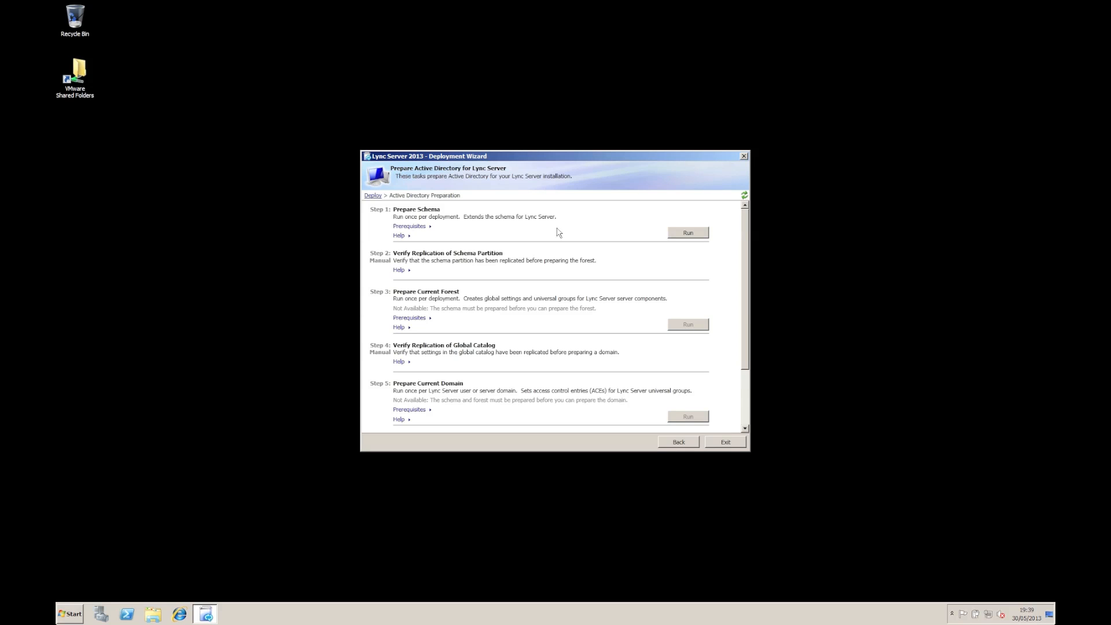
click(417, 230)
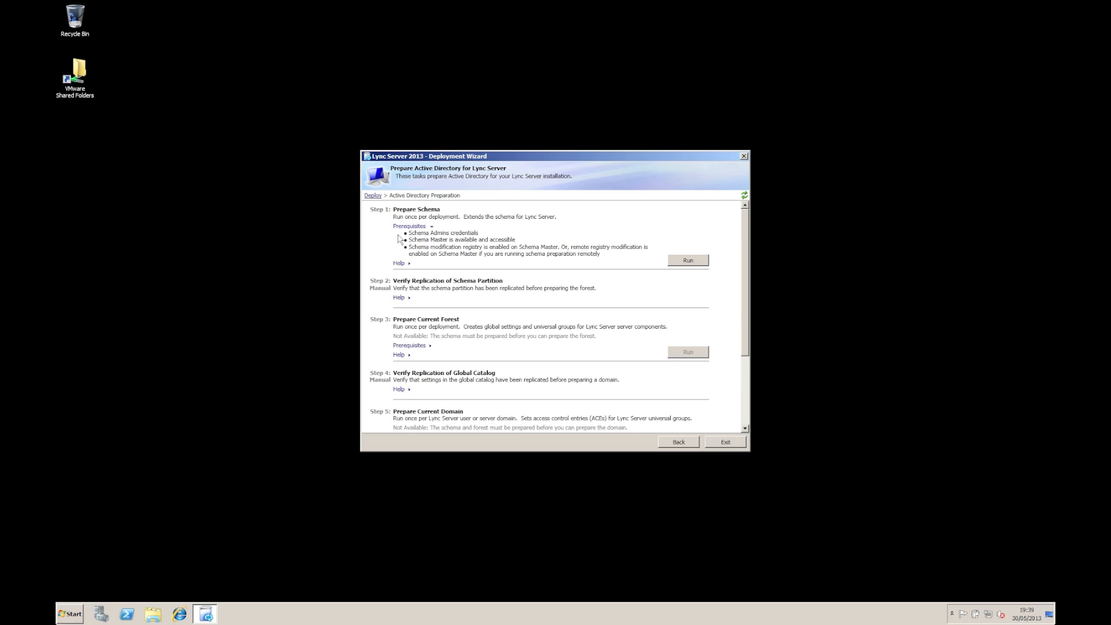
click(677, 265)
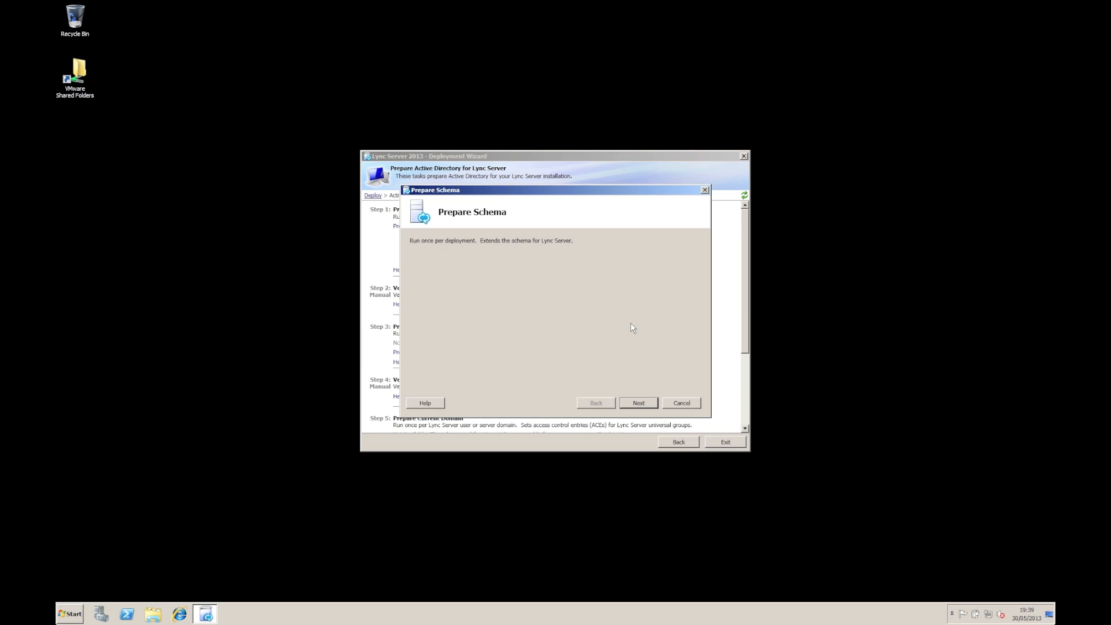
click(637, 403)
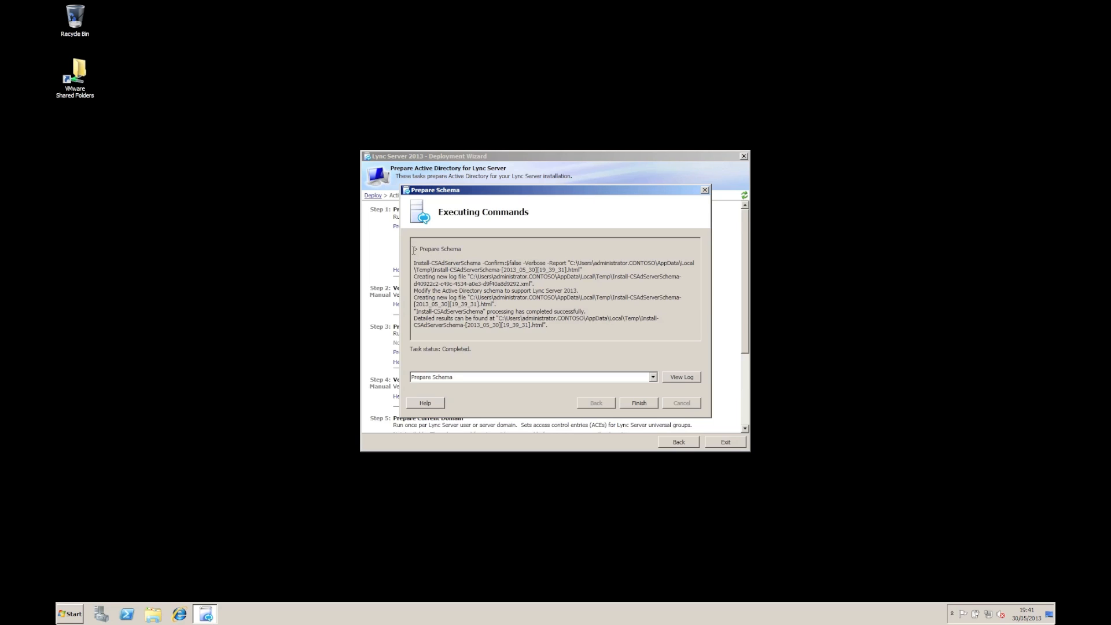
Copy the full Prepare Schema command output into a new Notepad document and turn on word wrap
drag(414, 249, 552, 325)
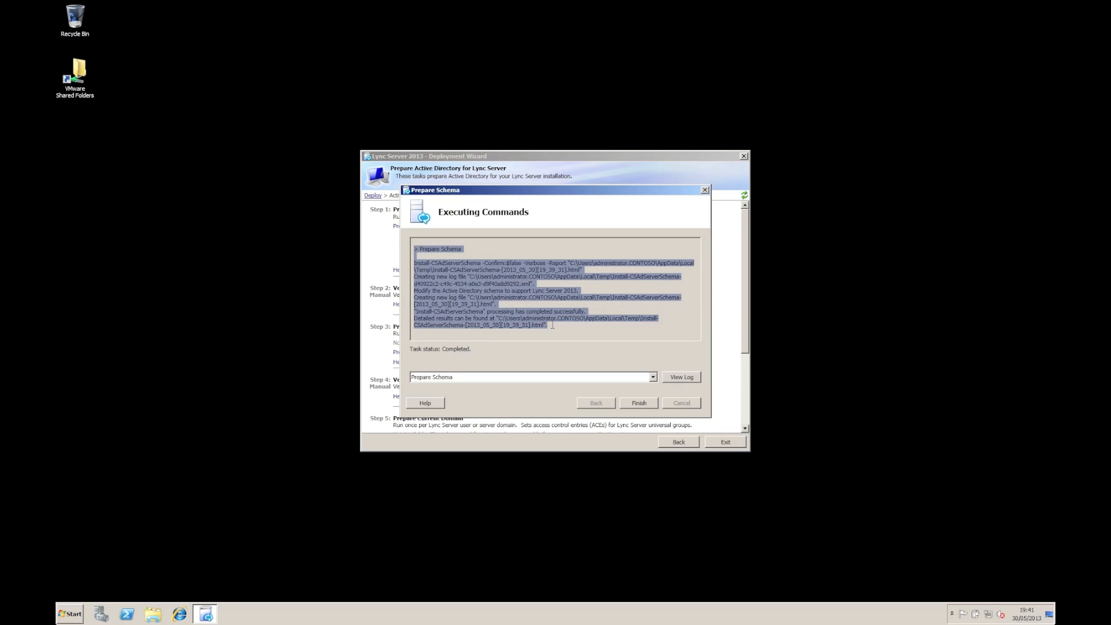
key(super)
text(notepad)
key(Return)
key(ctrl+v)
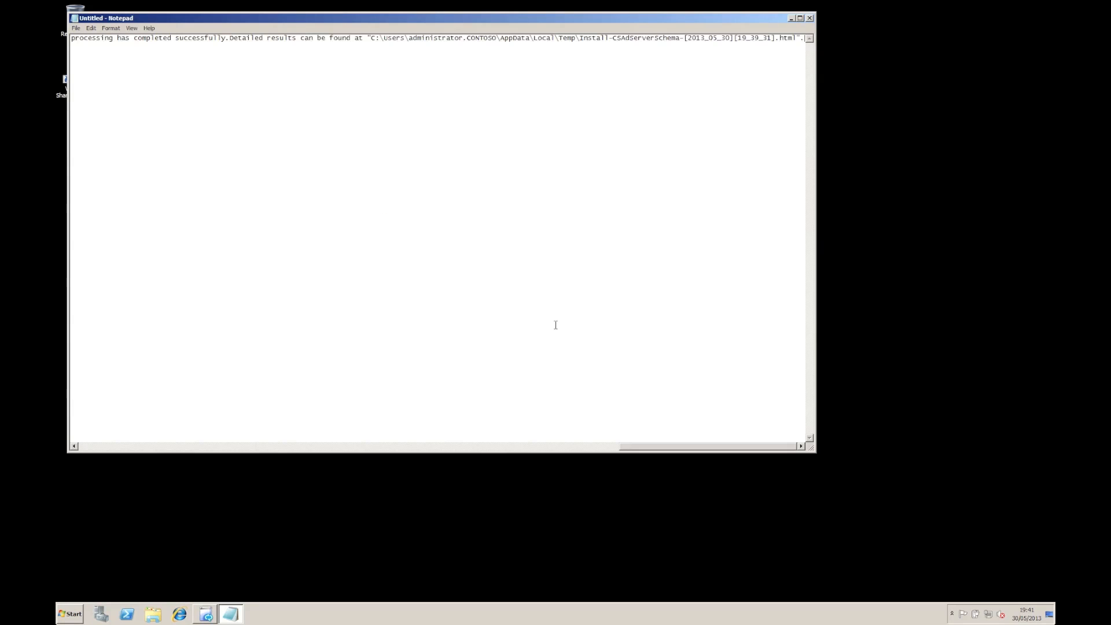
key(alt+o)
click(140, 39)
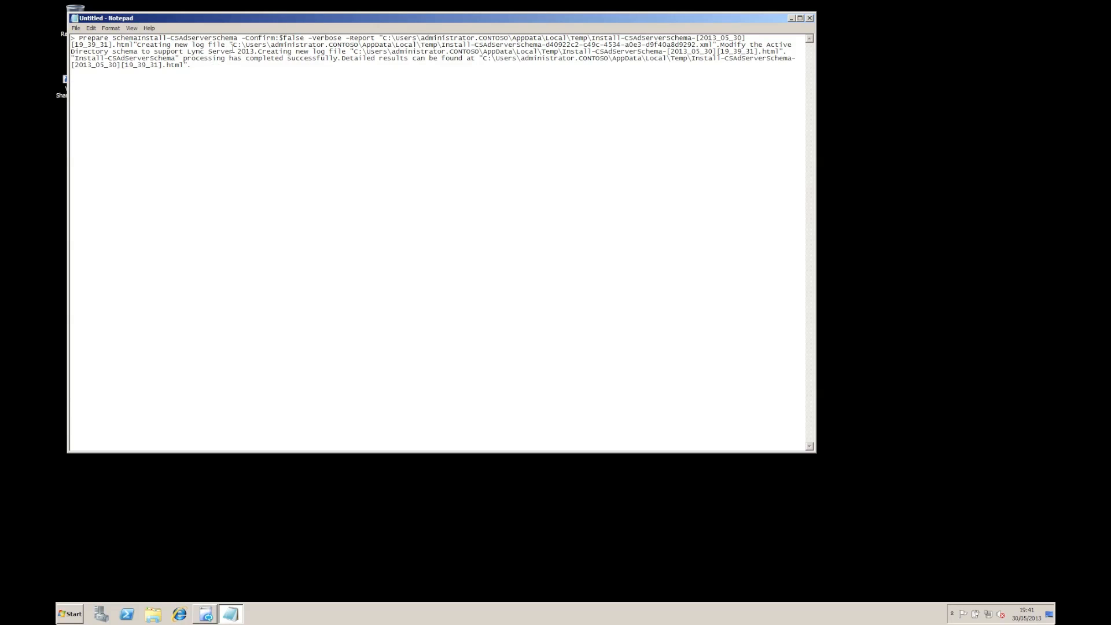
Copy the AppData\Local\Temp folder path from the pasted log text and open that folder
drag(233, 47, 442, 51)
key(ctrl+c)
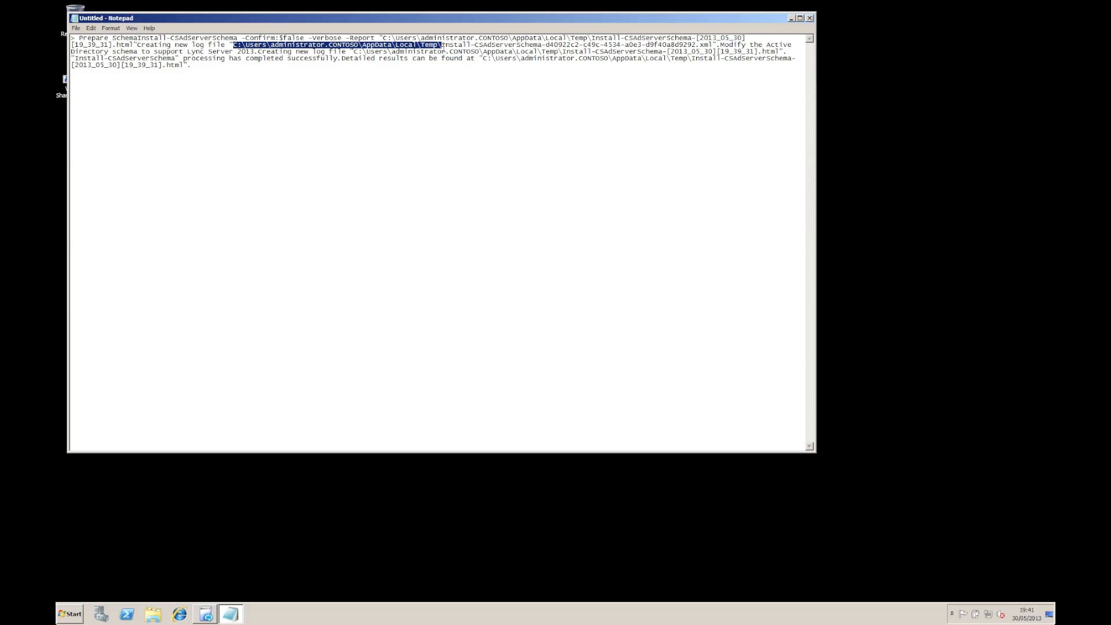
key(super)
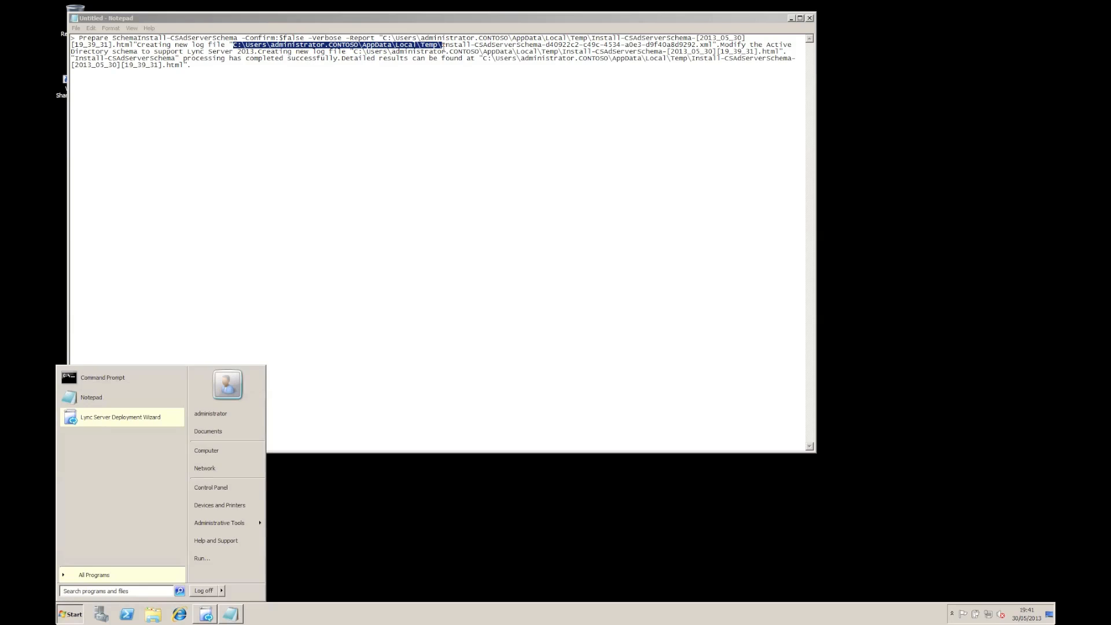
key(ctrl+v)
key(Return)
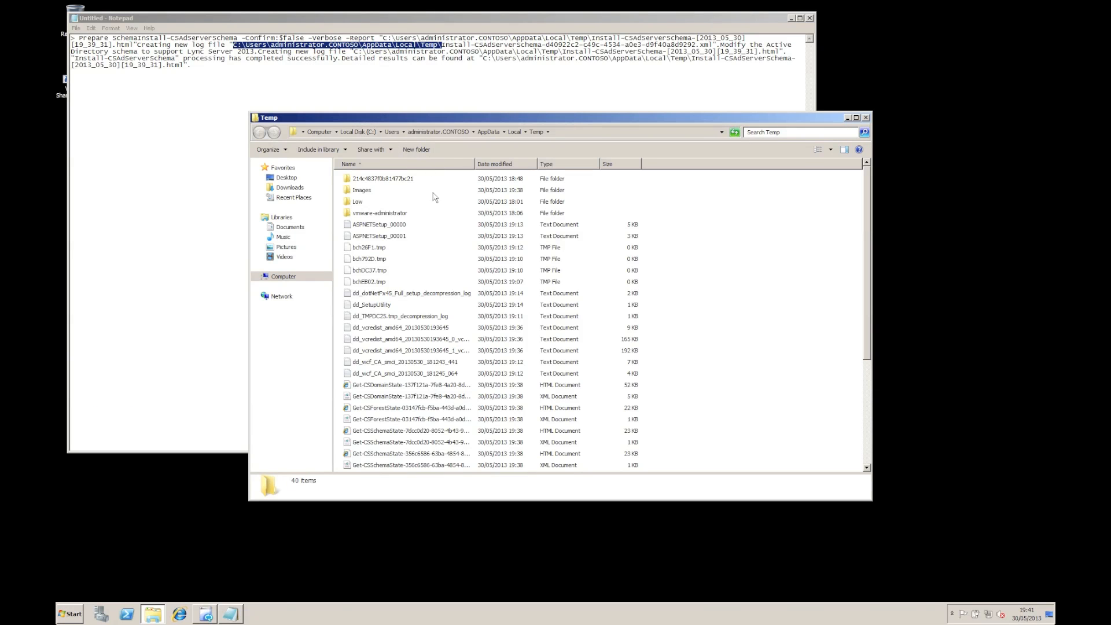
Open the Install-CSAdServerSchema HTML log maximized and expand its Prepare Server Schema Active Directory extensions details
click(428, 241)
text(install)
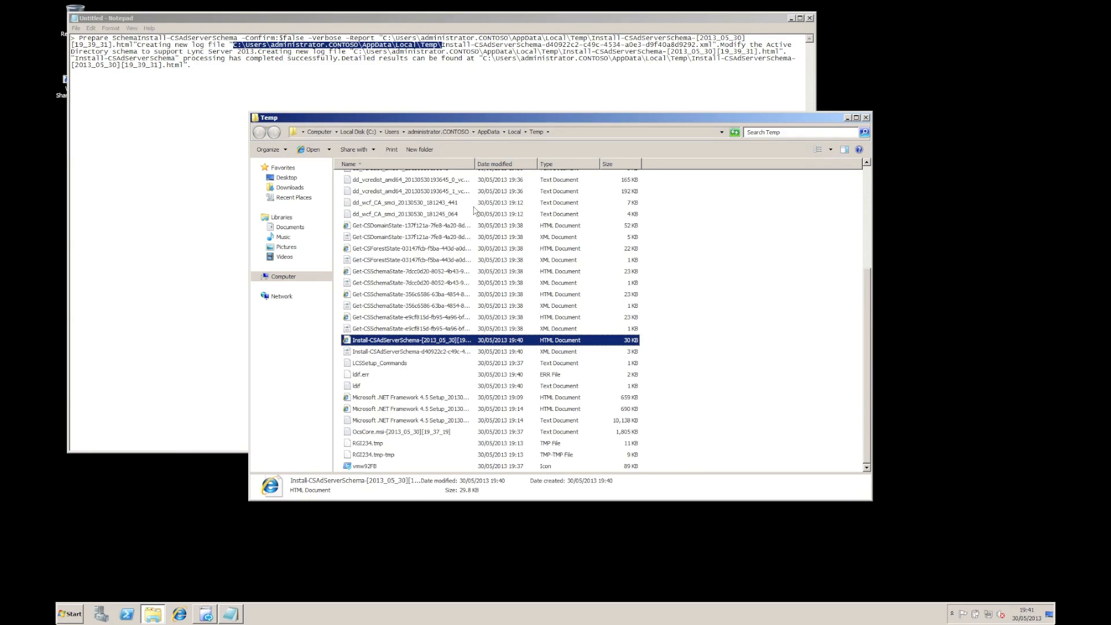
double_click(472, 345)
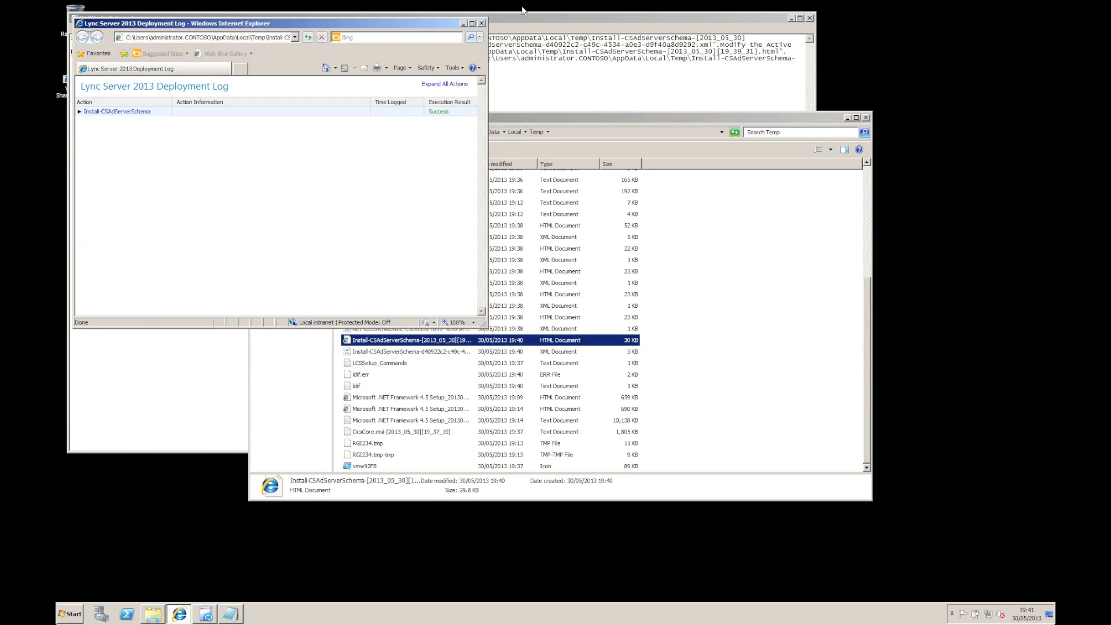
click(472, 24)
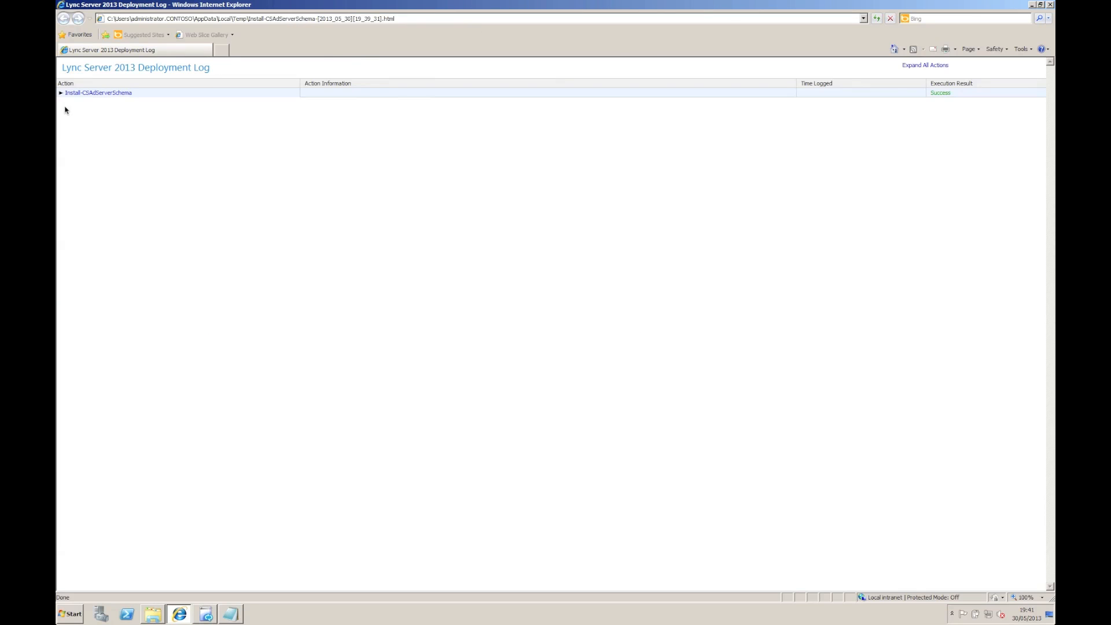
click(96, 93)
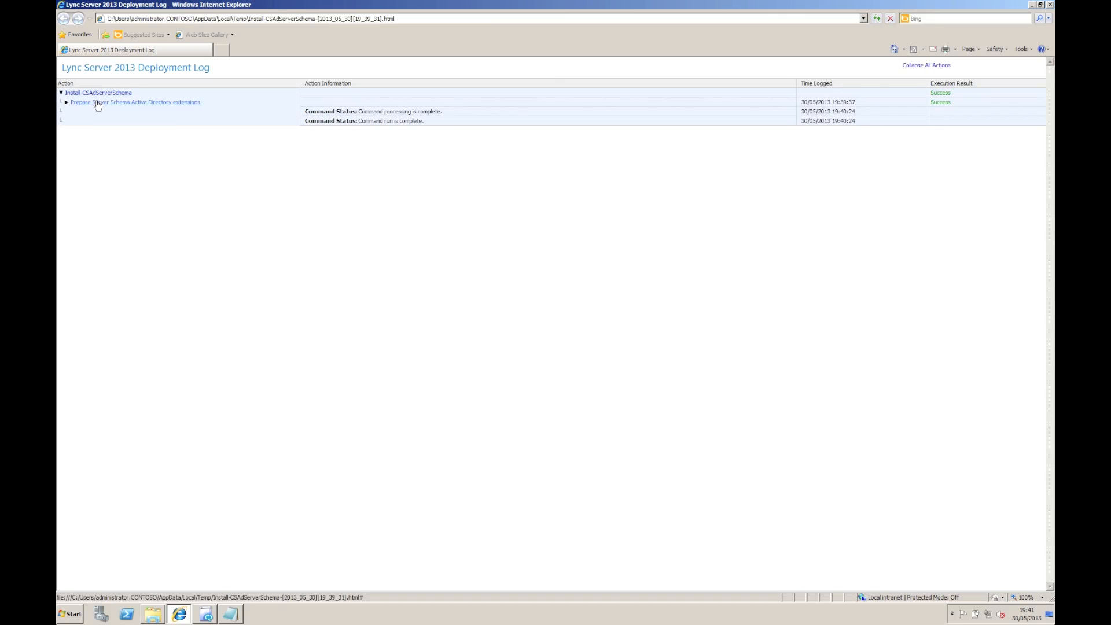
click(98, 102)
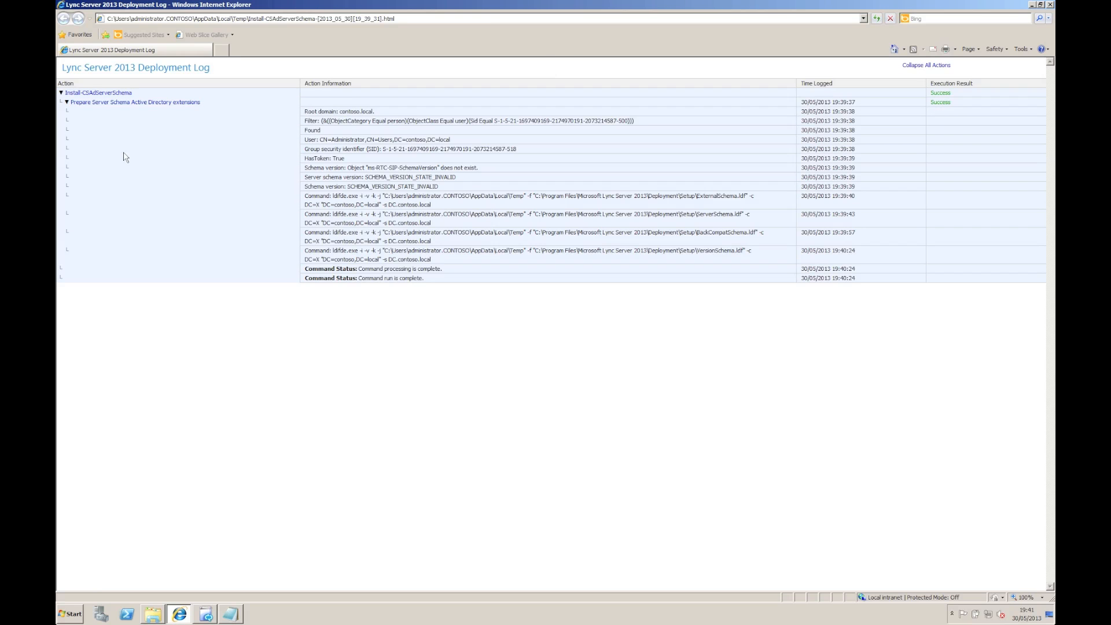